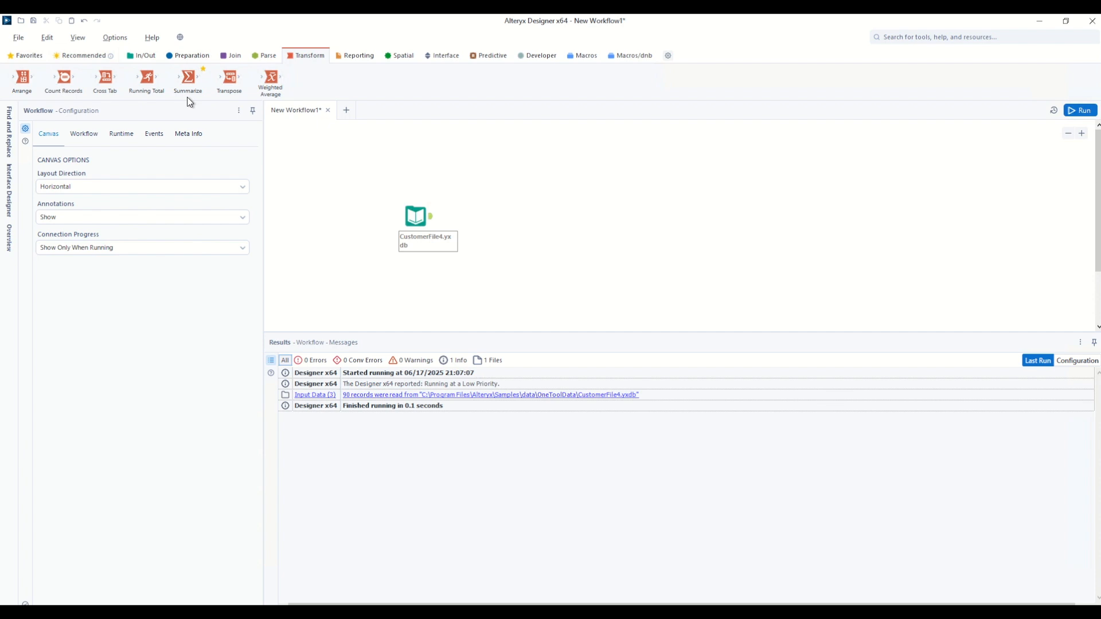
# Step: Add a Summarize tool to the canvas, connected to the output of the CustomerFile4.yxdb input
pyautogui.moveTo(188, 78); pyautogui.dragTo(479, 215)
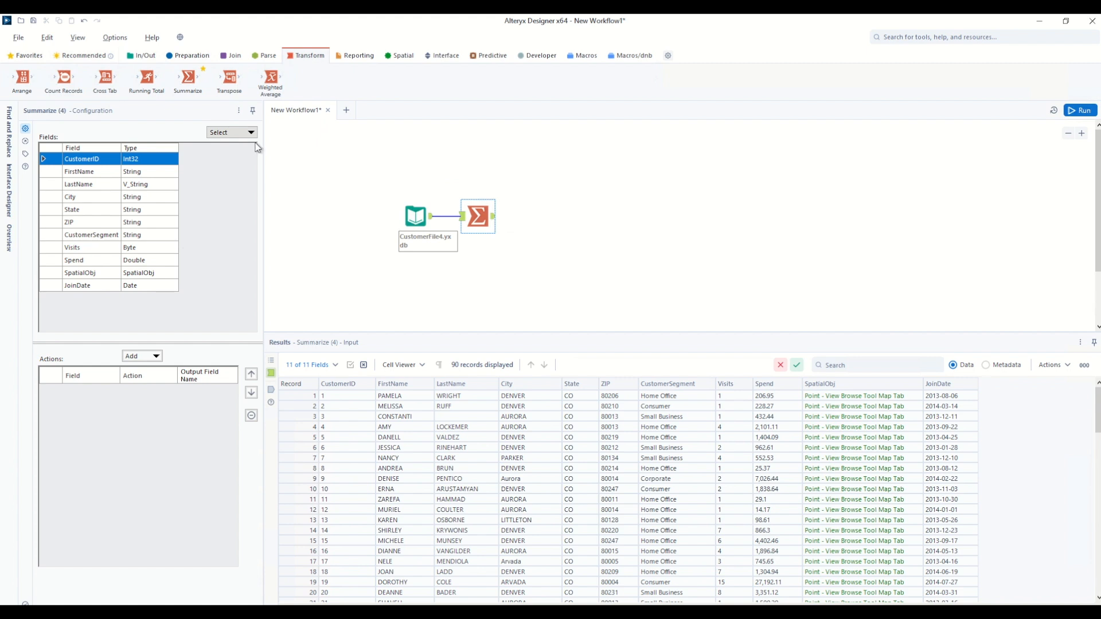
pyautogui.keyDown('ctrl'); pyautogui.click(86, 185); pyautogui.keyUp('ctrl')
pyautogui.keyDown('ctrl'); pyautogui.click(86, 210); pyautogui.keyUp('ctrl')
pyautogui.keyDown('ctrl'); pyautogui.click(86, 235); pyautogui.keyUp('ctrl')
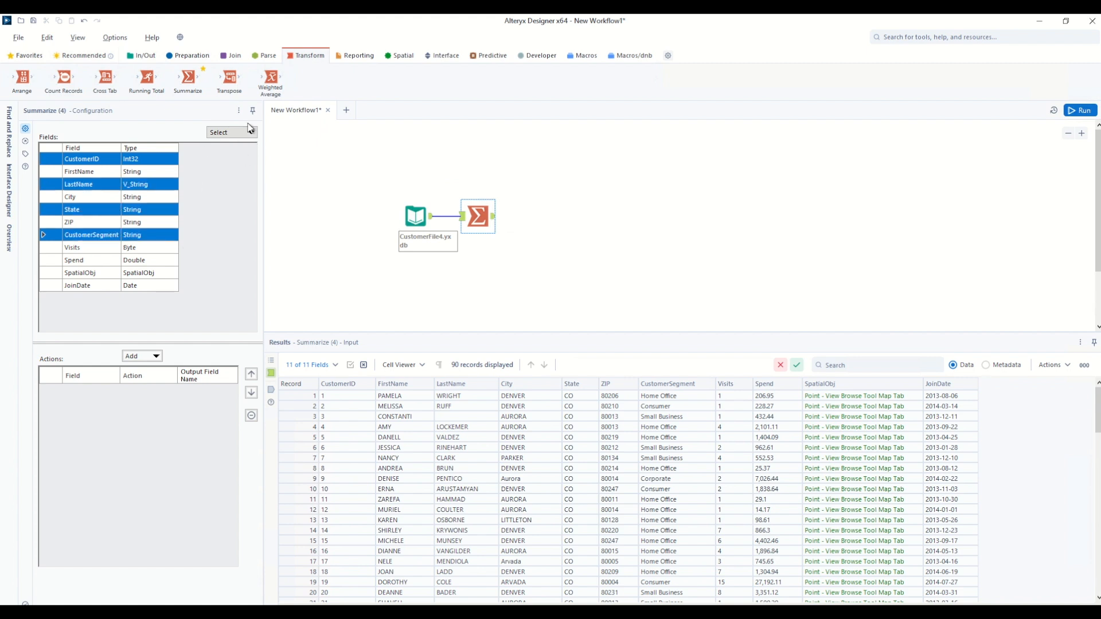
pyautogui.click(251, 132)
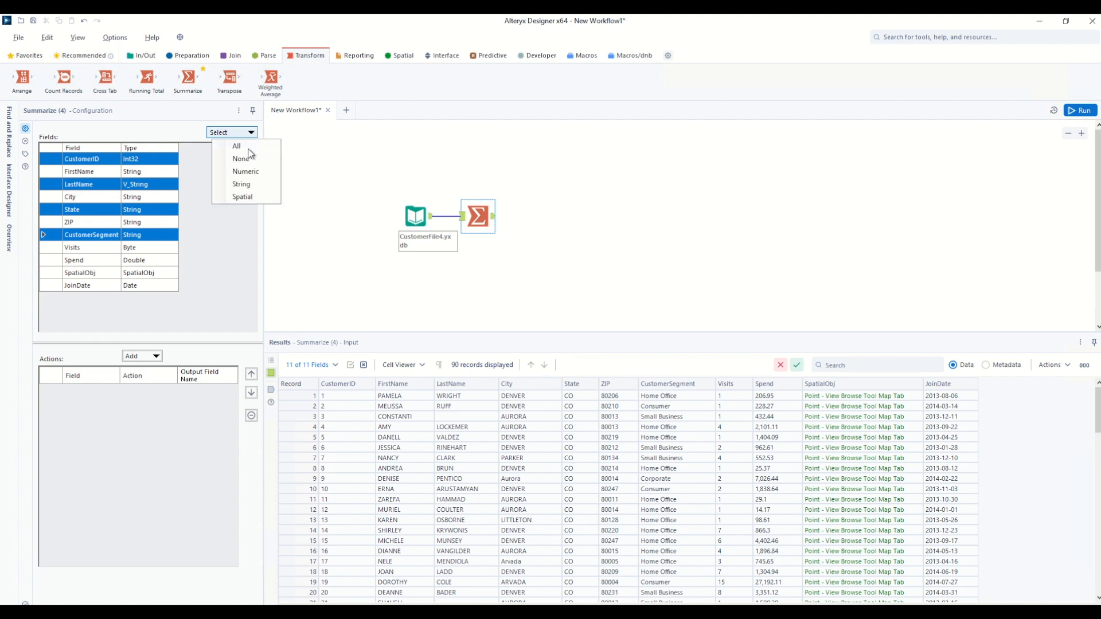
pyautogui.click(228, 254)
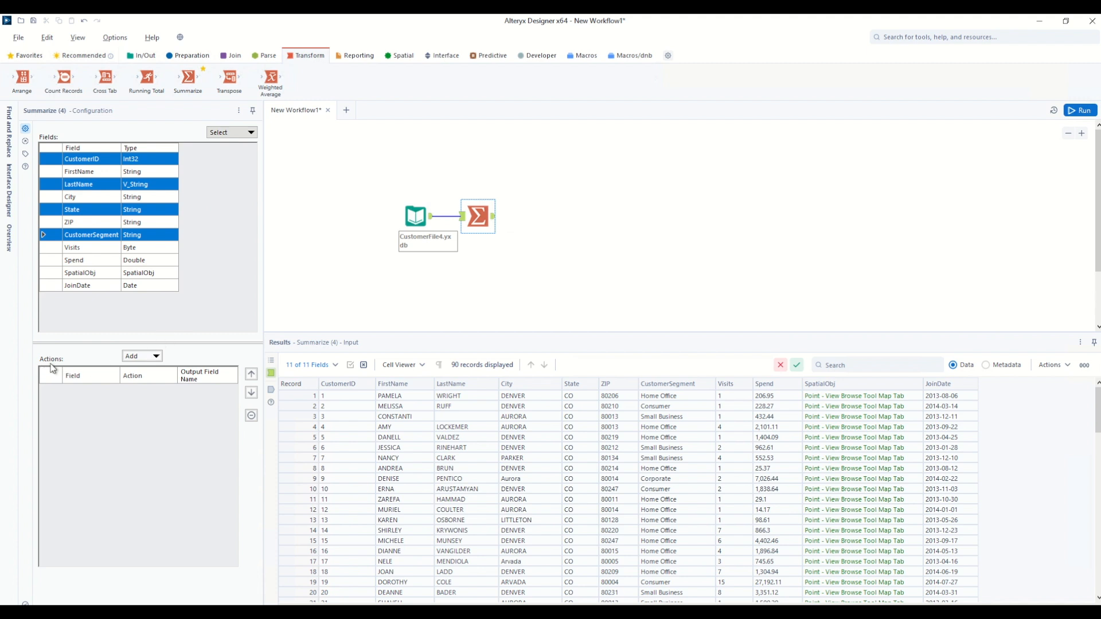
pyautogui.click(156, 357)
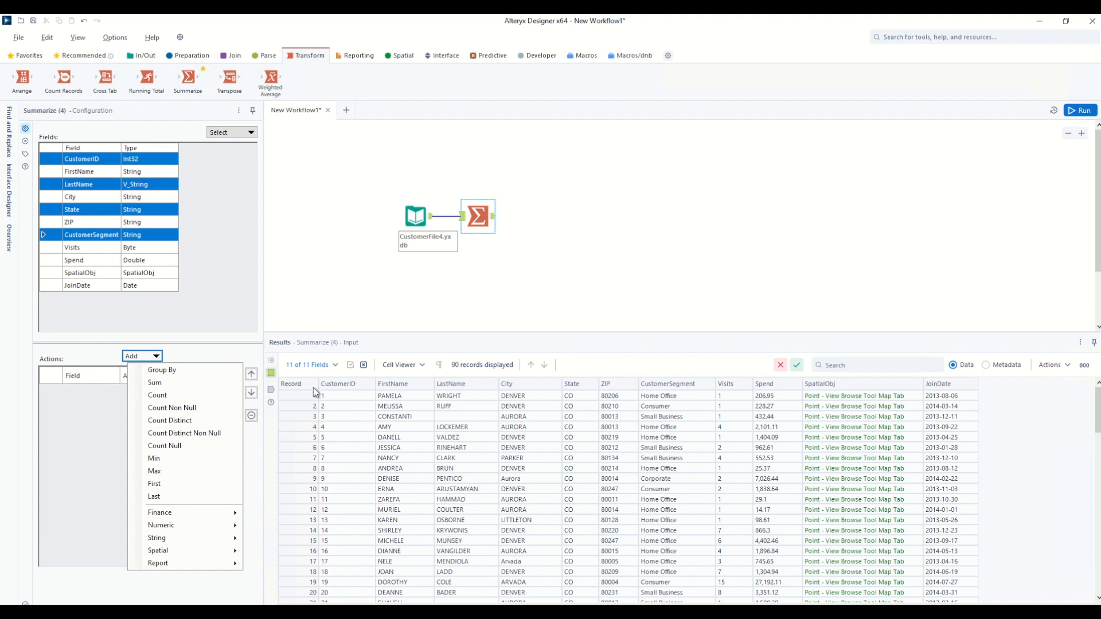
pyautogui.moveTo(522, 395); pyautogui.dragTo(521, 479)
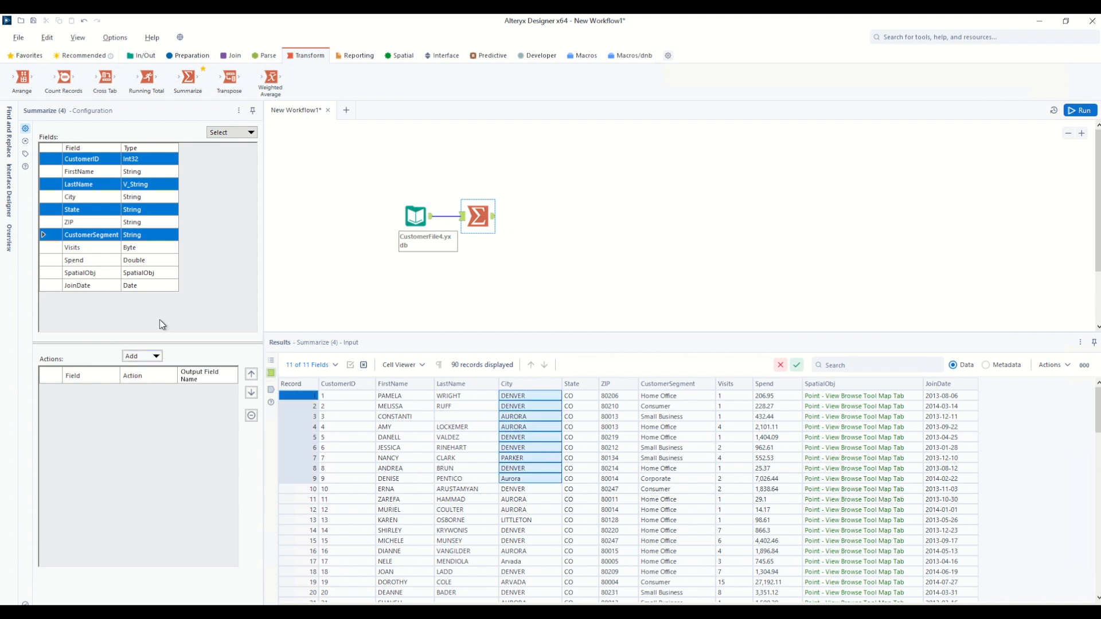
# Step: Add a Group By action on the City field in the Summarize configuration
pyautogui.click(83, 198)
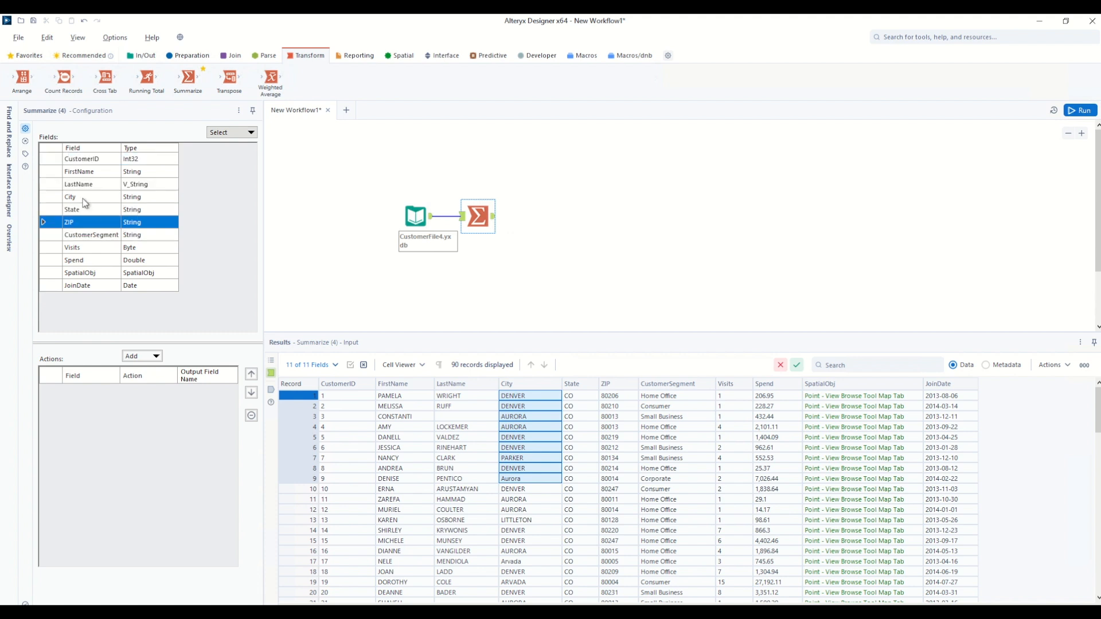
pyautogui.click(150, 355)
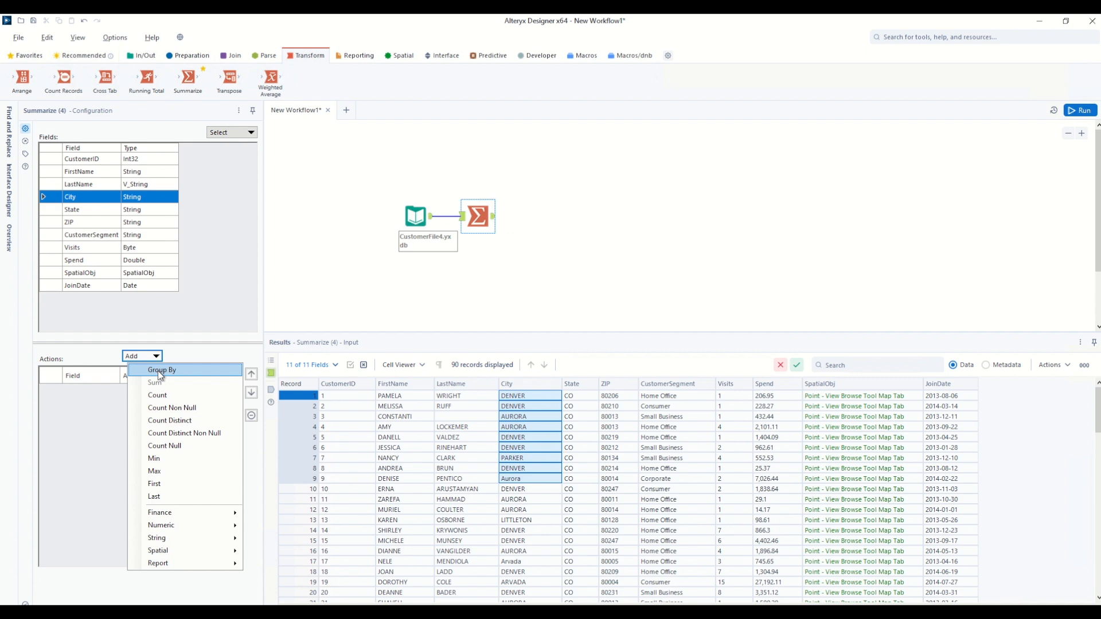
pyautogui.click(157, 370)
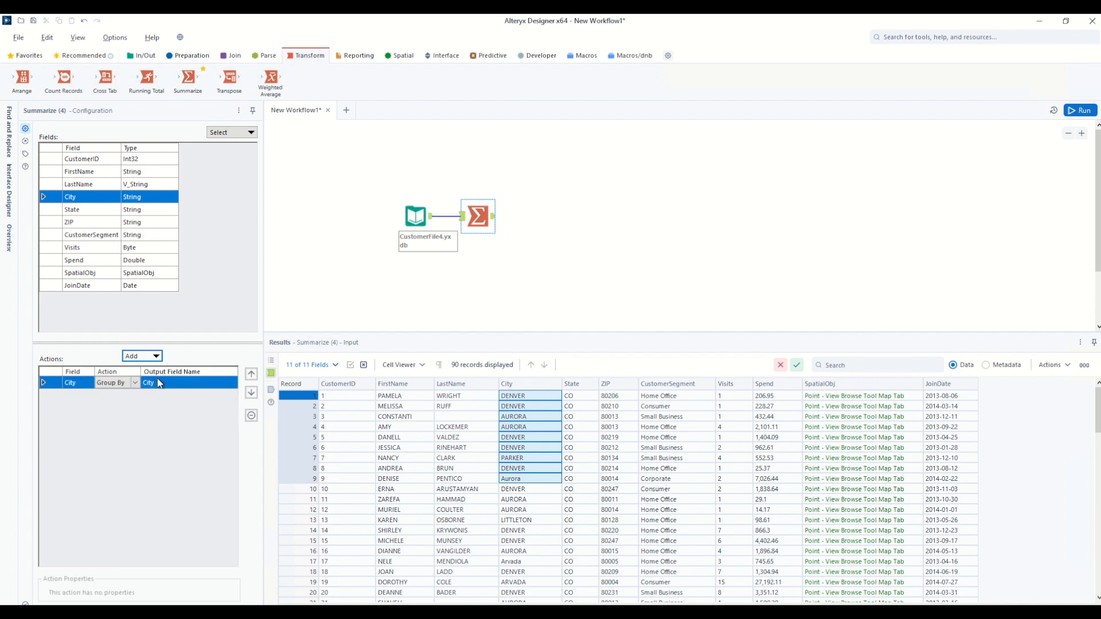
# Step: Run the workflow and check the Summarize output for the differently capitalized Arvada entries
pyautogui.click(1081, 111)
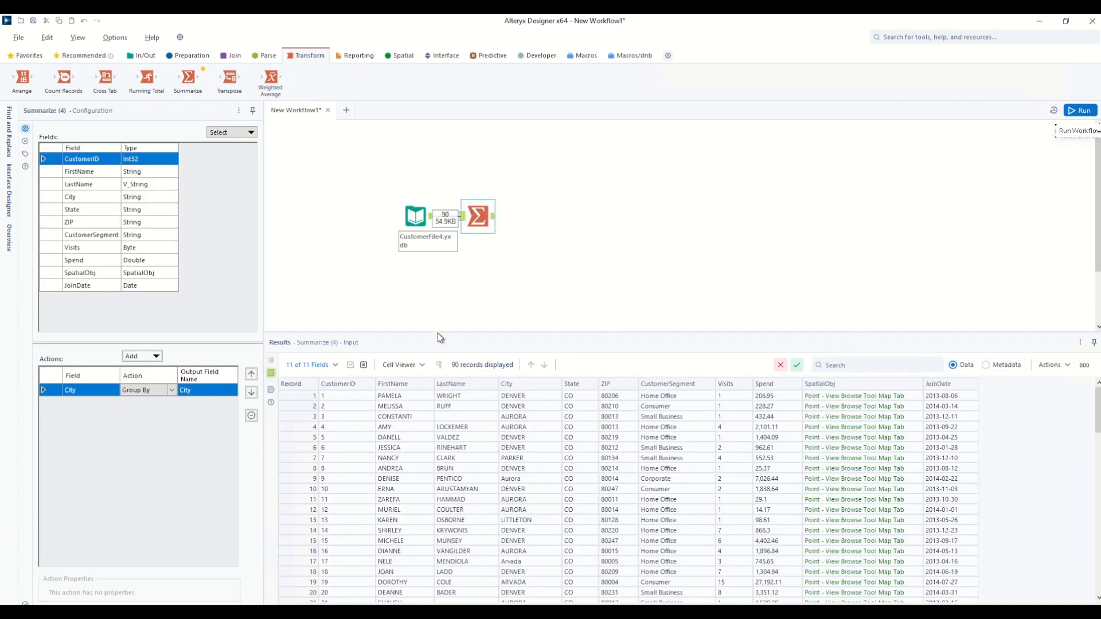
pyautogui.click(494, 217)
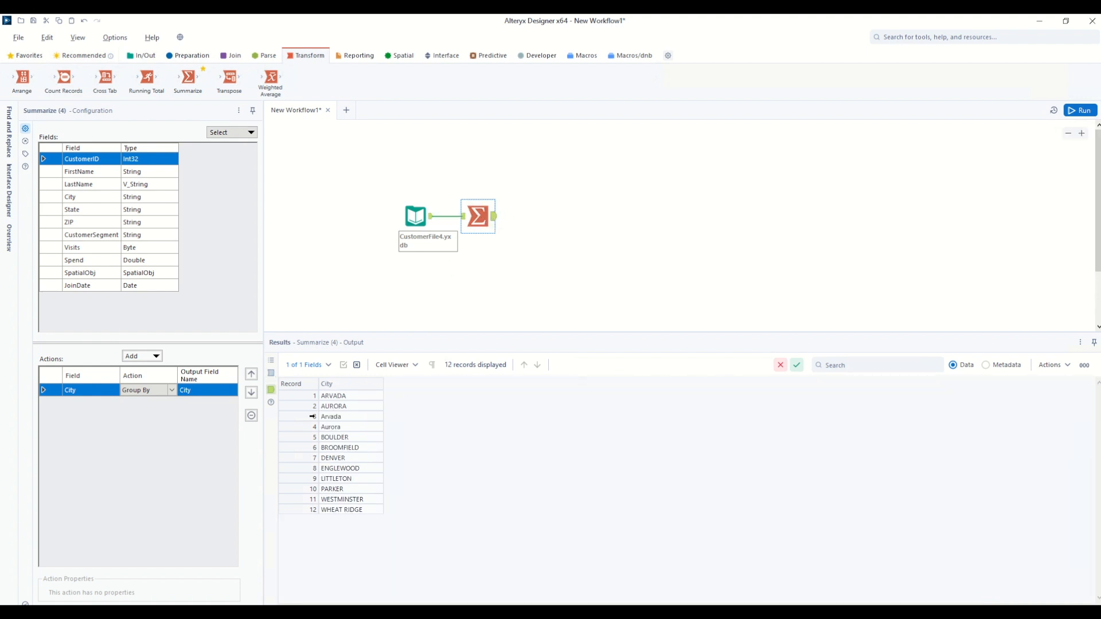
pyautogui.click(356, 396)
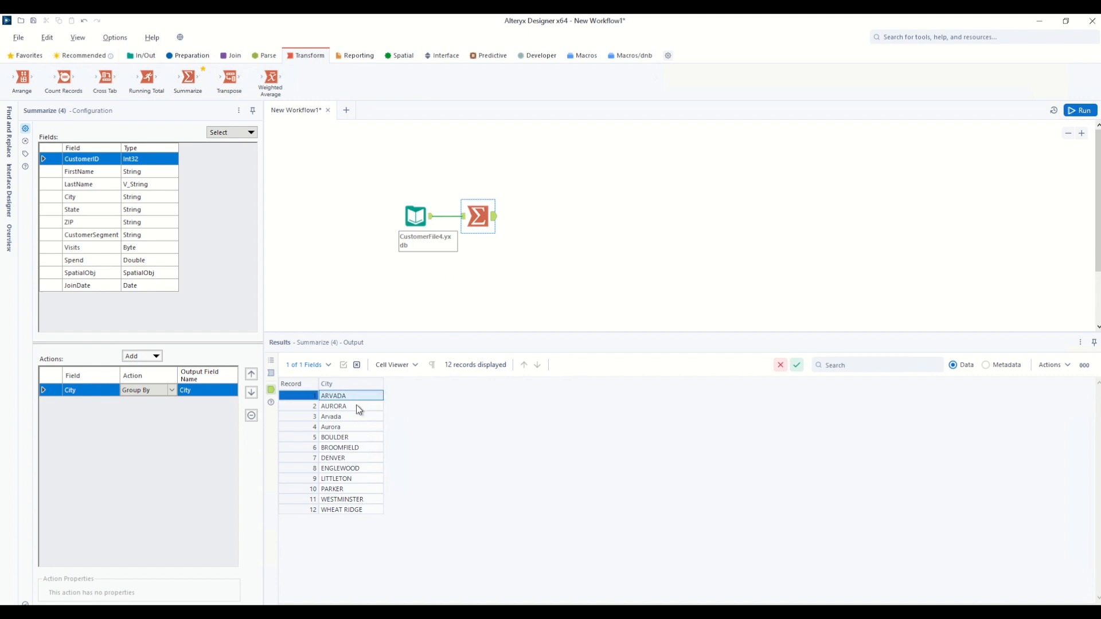
pyautogui.click(347, 418)
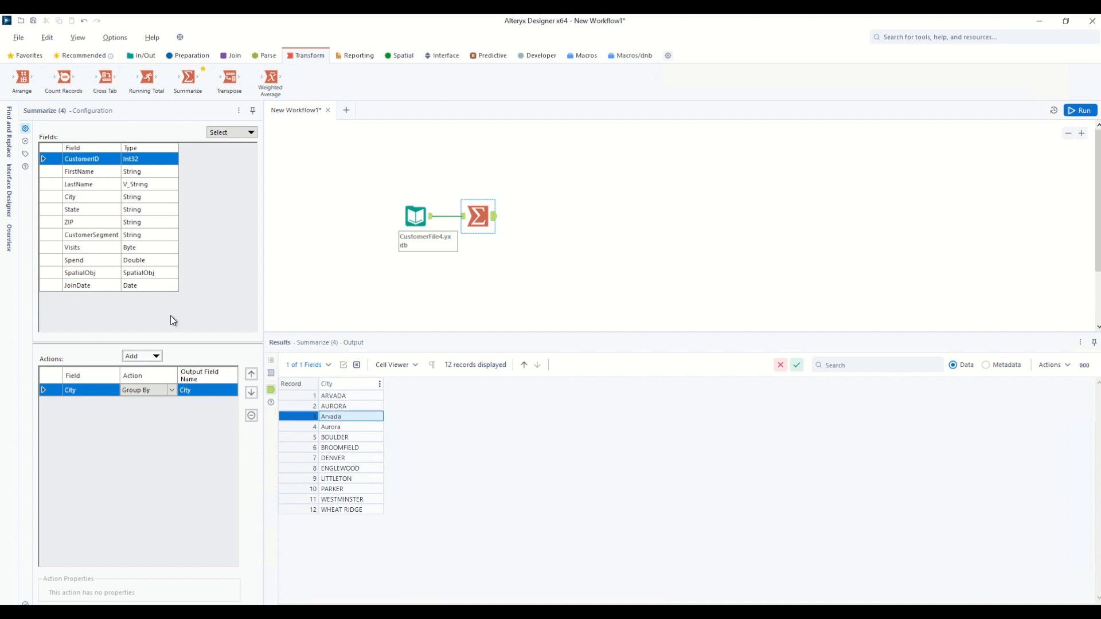
# Step: Add a Sum action and a Count action on the Spend field
pyautogui.click(92, 263)
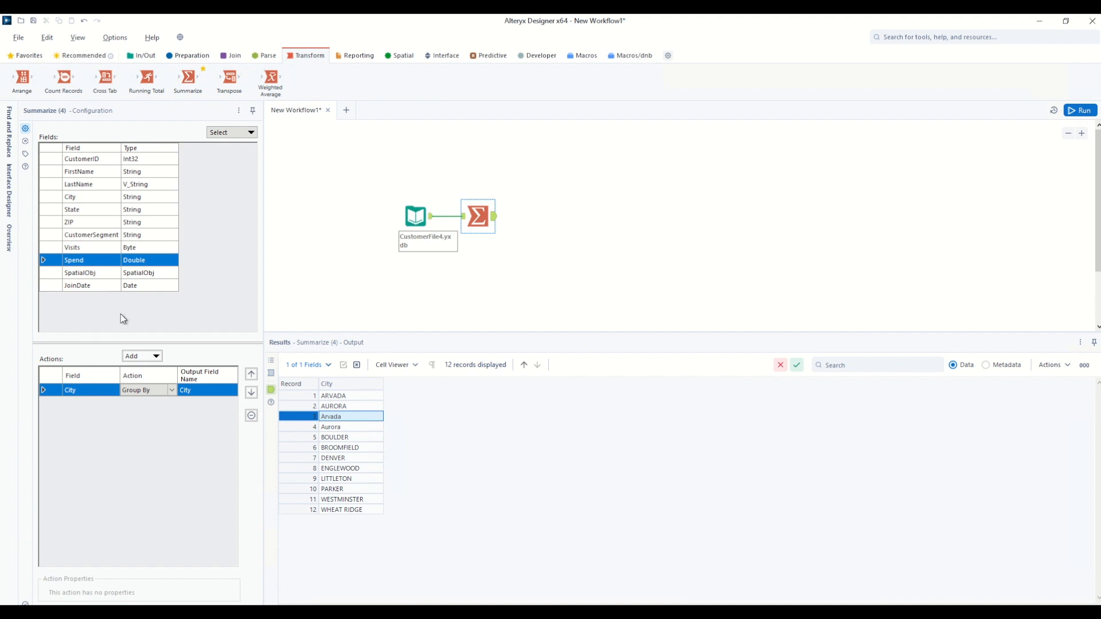
pyautogui.click(157, 355)
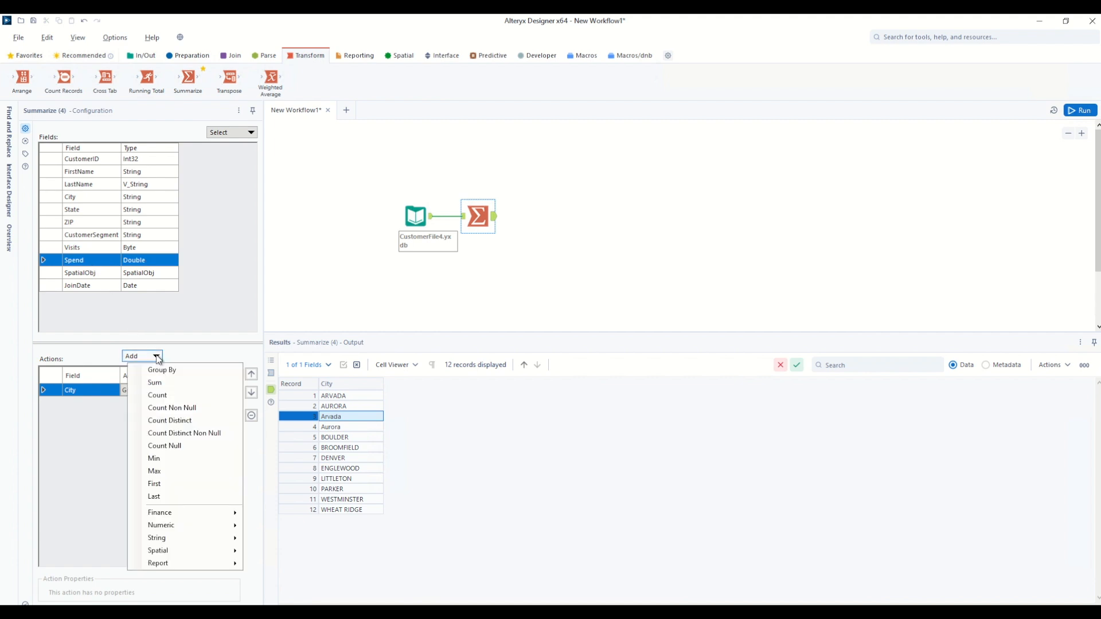
pyautogui.click(160, 386)
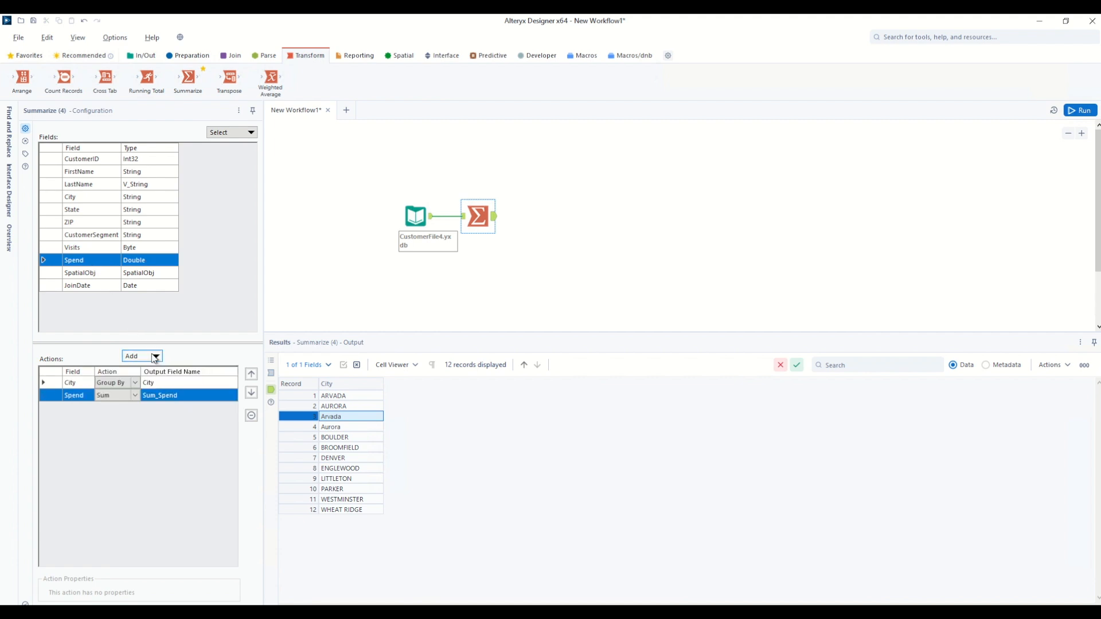
pyautogui.click(156, 356)
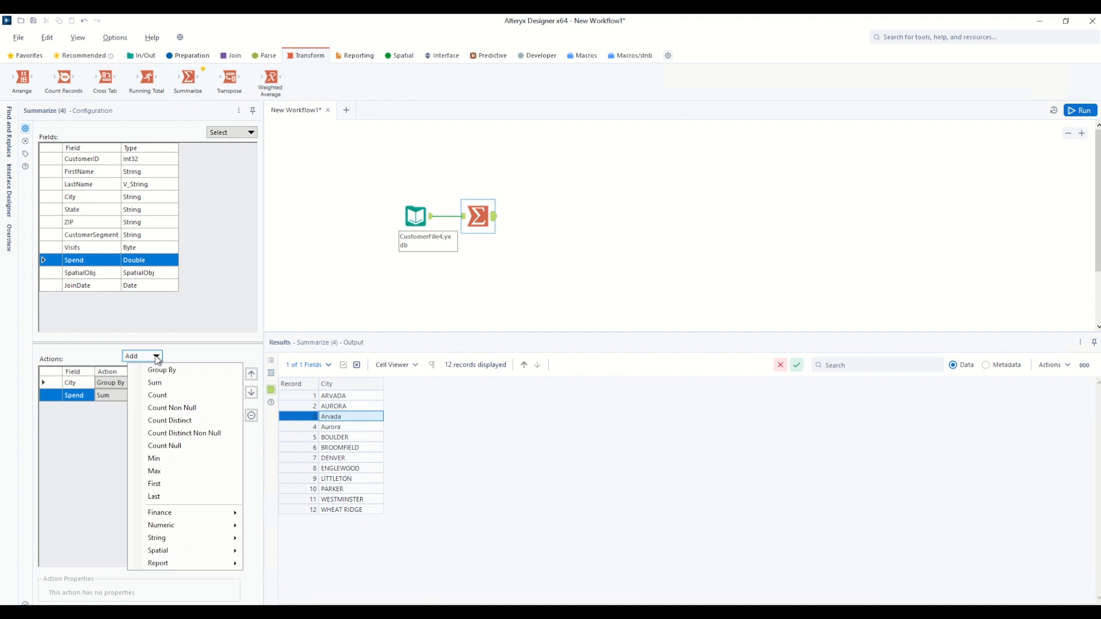
pyautogui.click(173, 396)
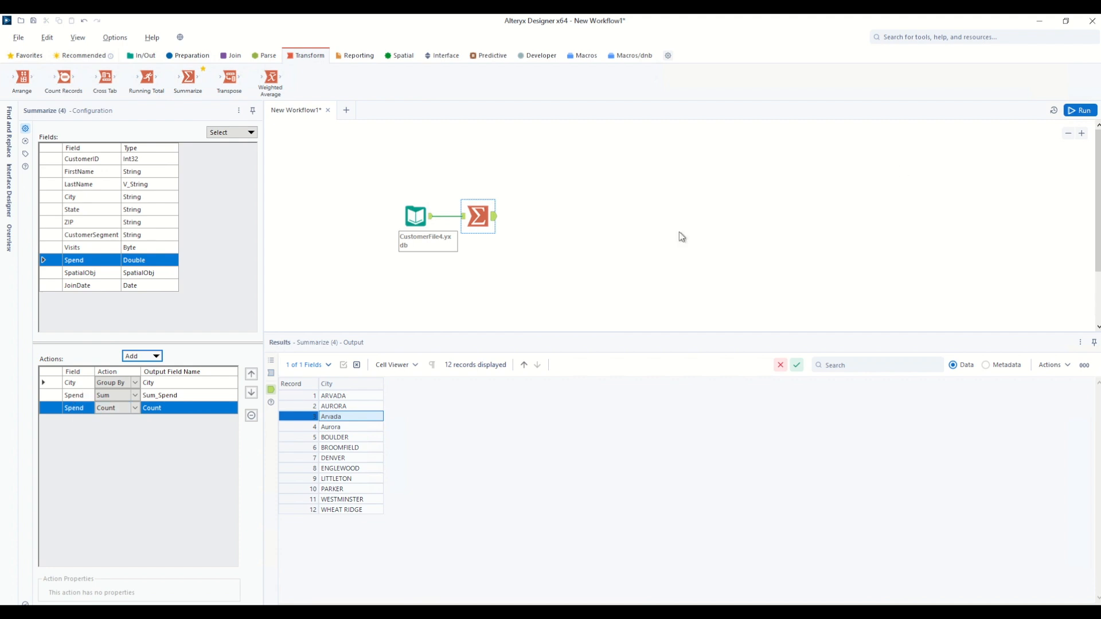
# Step: Rerun the workflow and check the Sum_Spend and Count values for the ARVADA group
pyautogui.click(1081, 111)
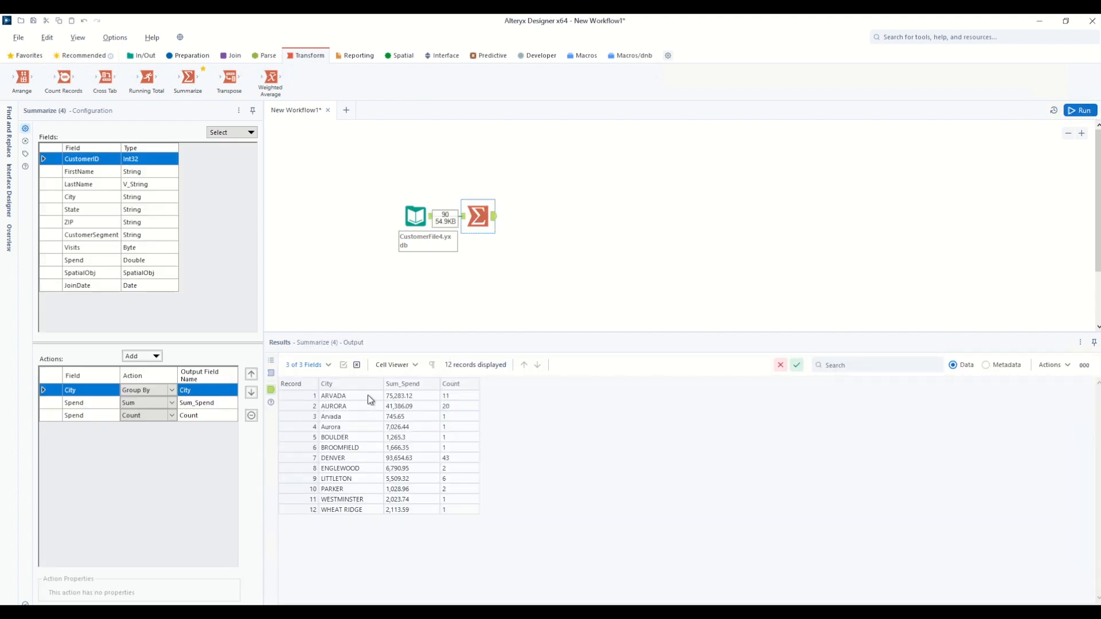
pyautogui.click(390, 397)
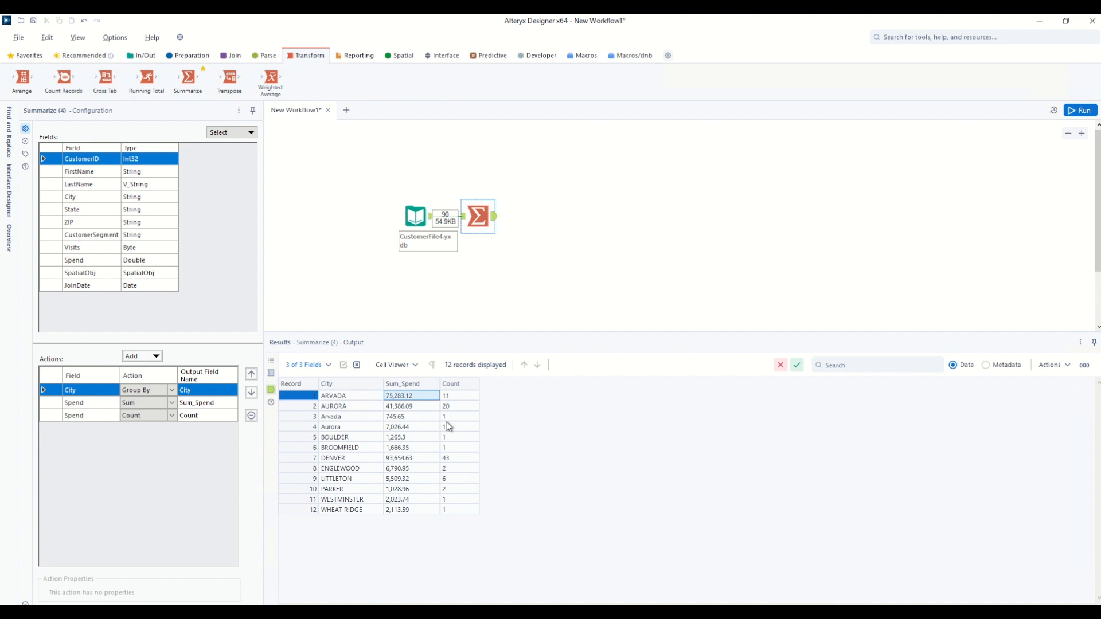
pyautogui.click(462, 396)
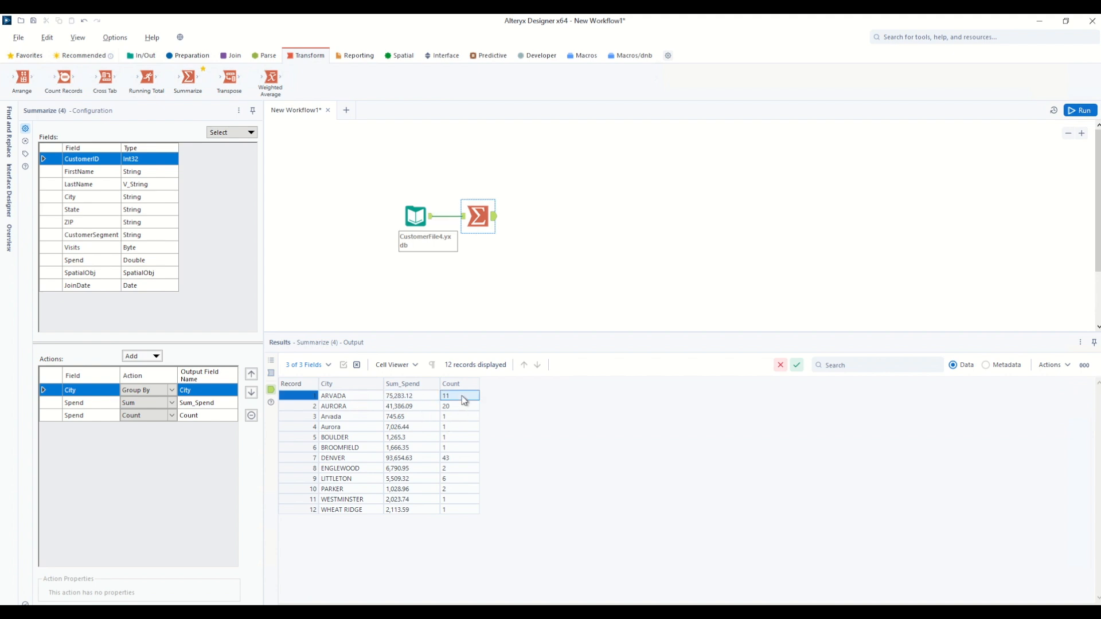
pyautogui.click(347, 394)
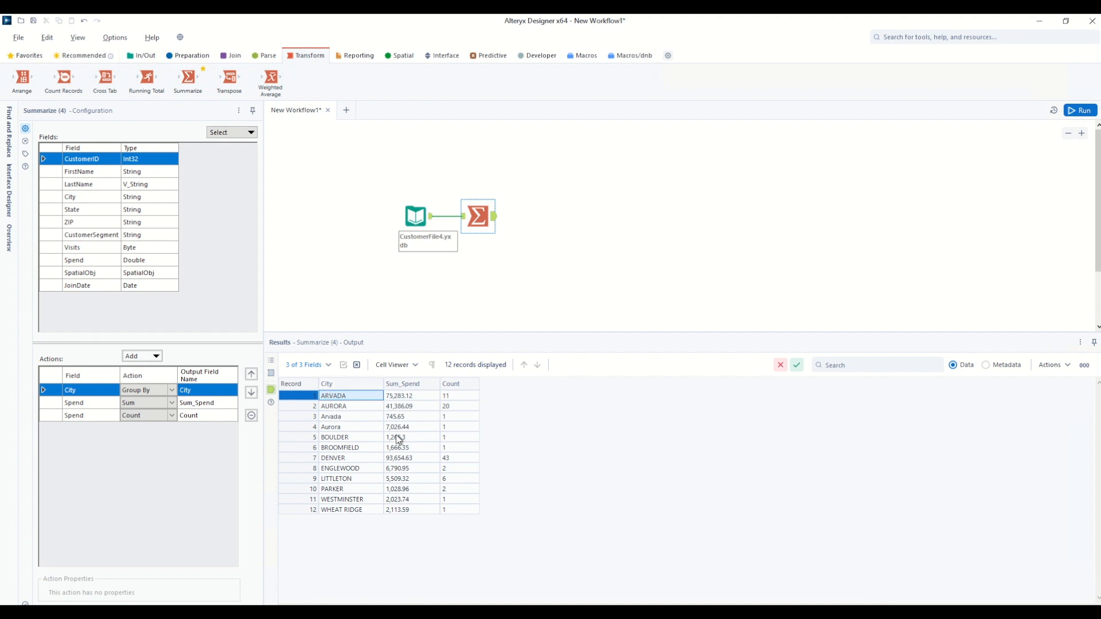
# Step: Add a Count Distinct action on the ZIP field
pyautogui.click(155, 356)
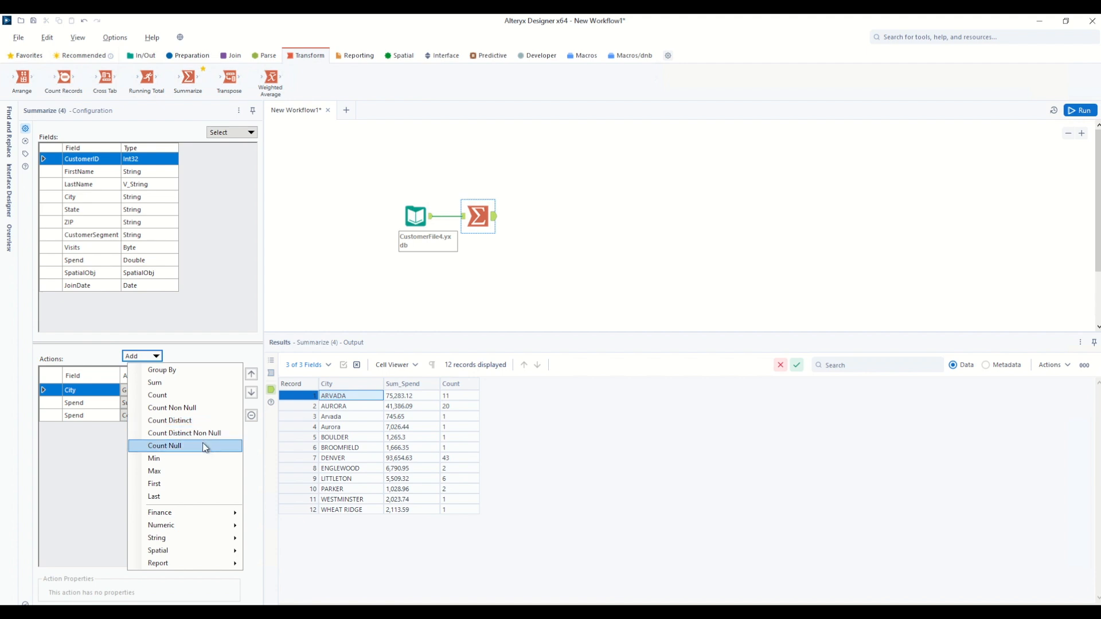
pyautogui.click(87, 224)
pyautogui.click(155, 357)
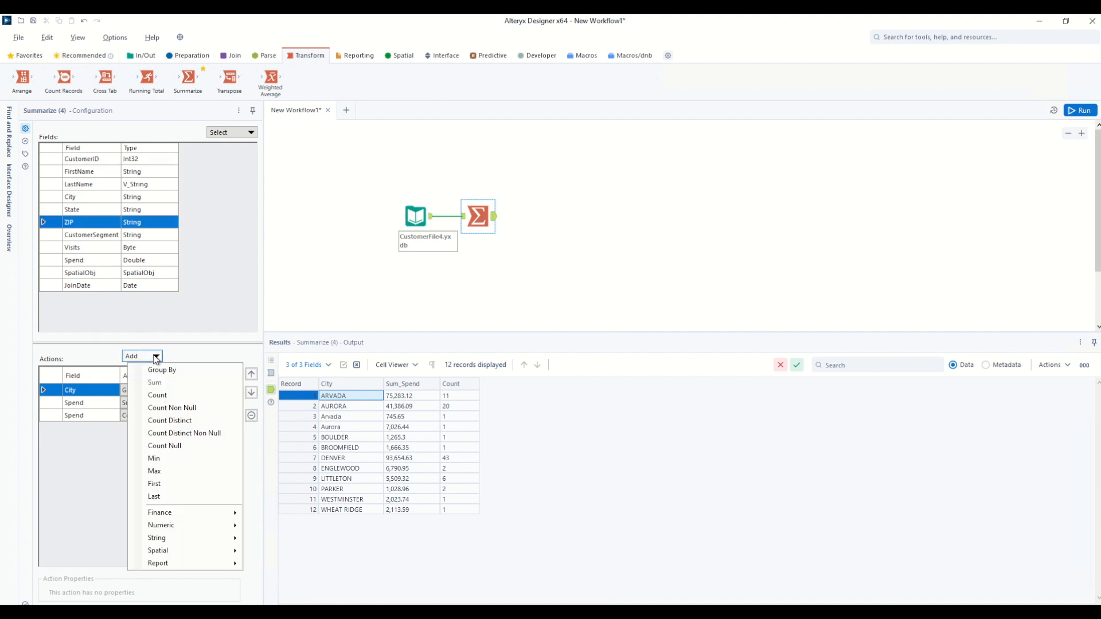
pyautogui.click(158, 421)
# Step: Run the workflow again and compare Count with CountDistinct_ZIP for the ARVADA group
pyautogui.click(1077, 112)
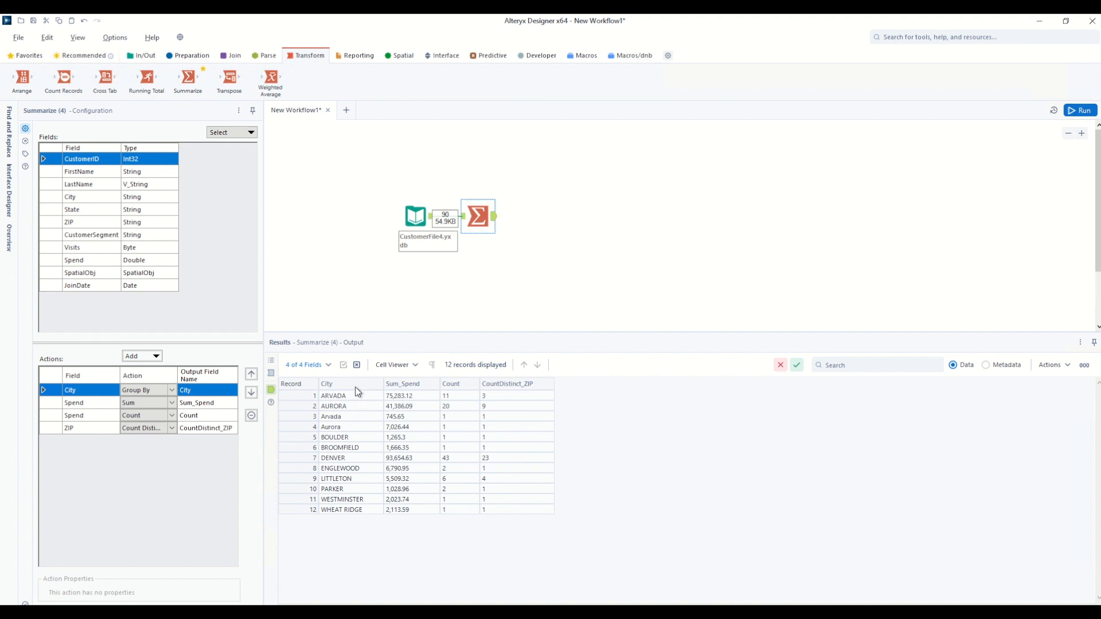
pyautogui.click(455, 397)
pyautogui.click(515, 397)
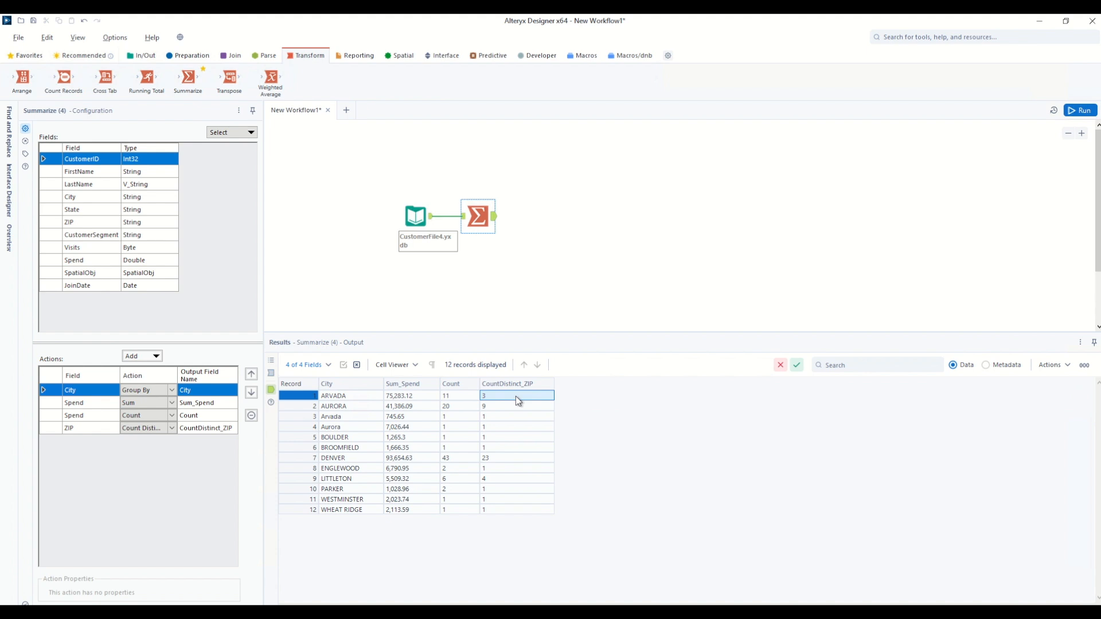
# Step: Add a Min action and a Max action on the JoinDate field
pyautogui.click(155, 357)
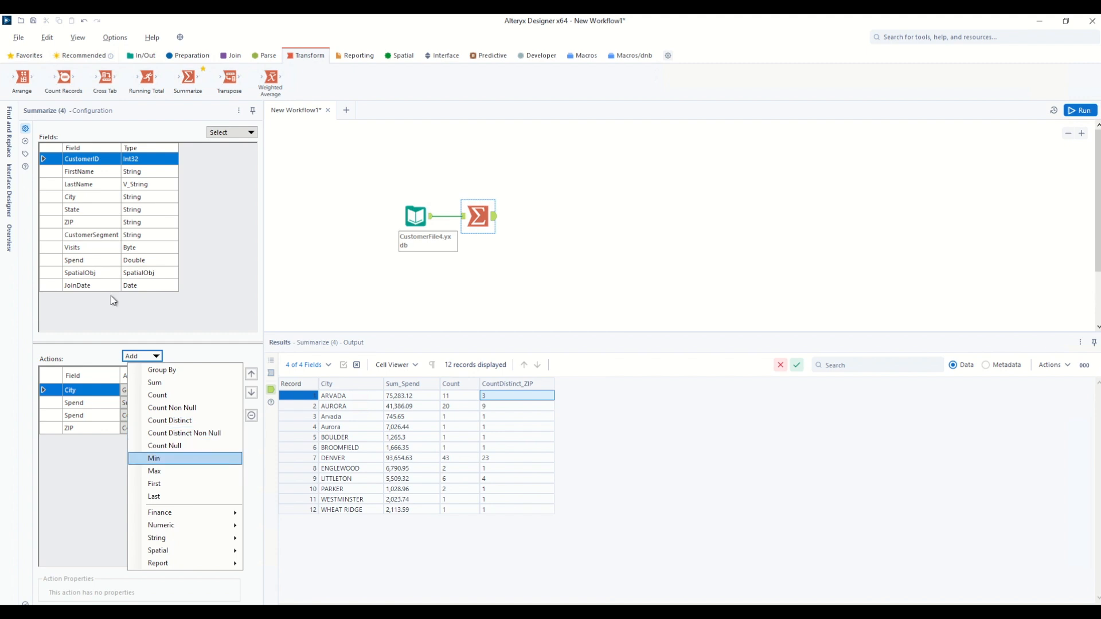
pyautogui.click(88, 286)
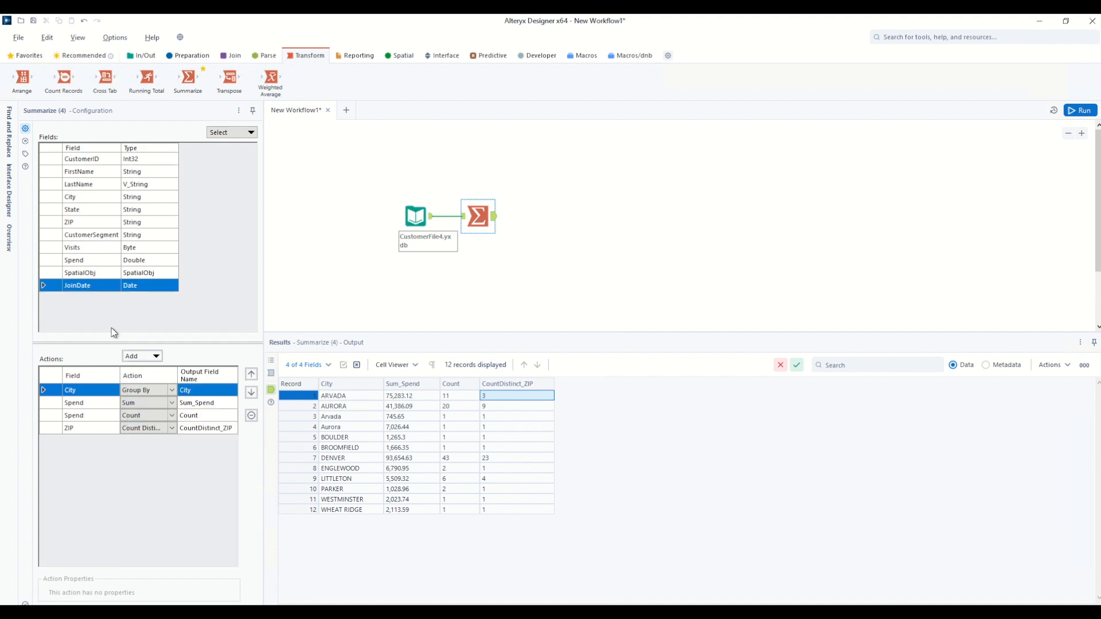
pyautogui.click(148, 357)
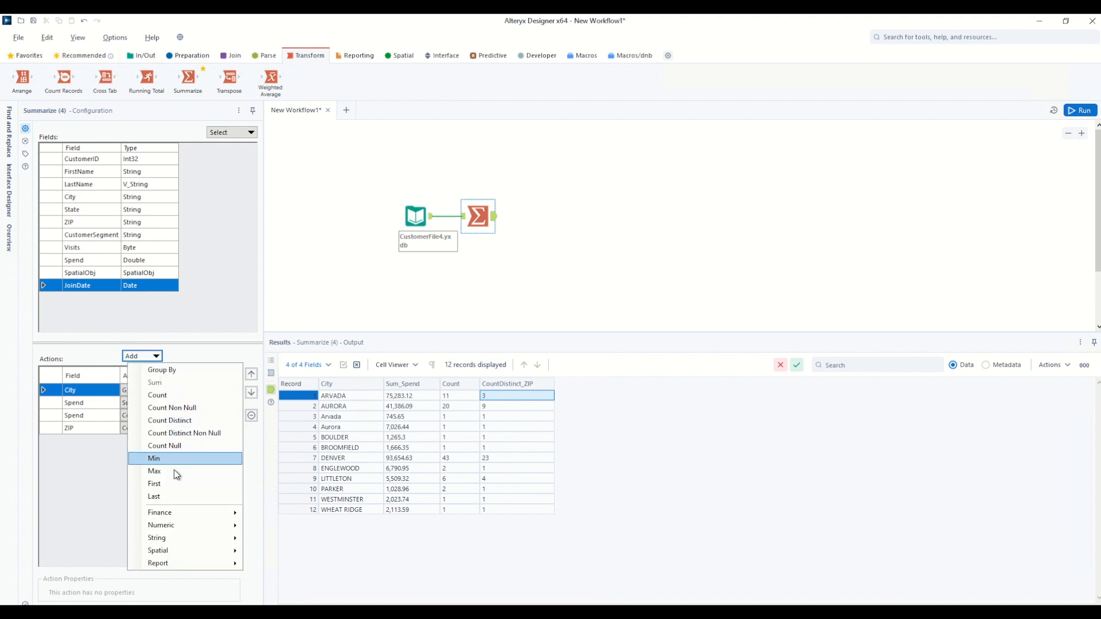
pyautogui.click(173, 457)
pyautogui.click(149, 356)
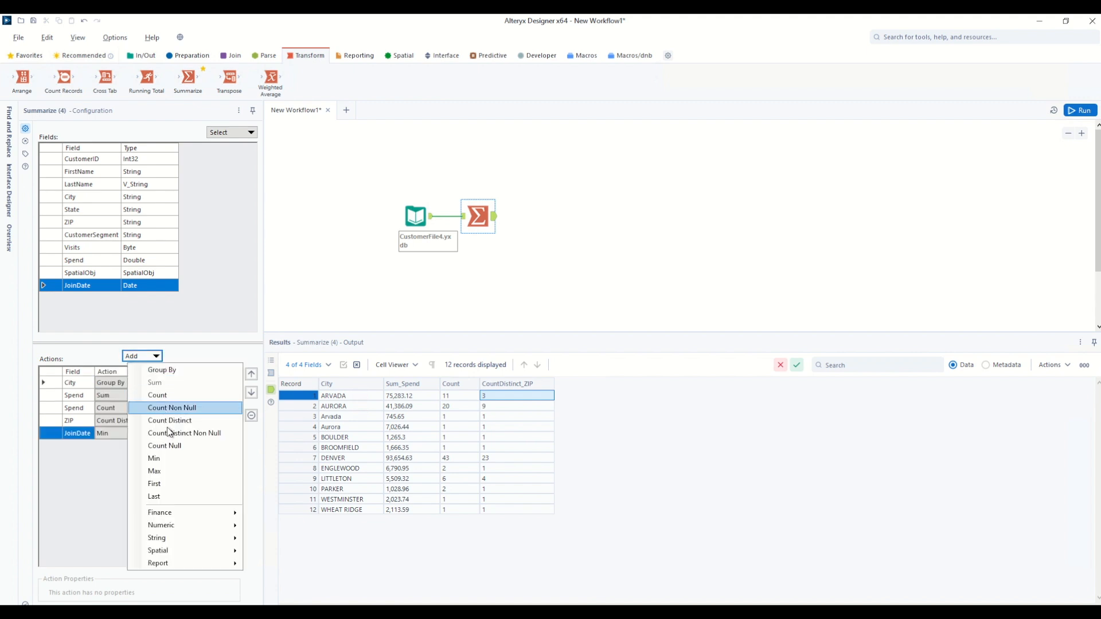
pyautogui.click(173, 470)
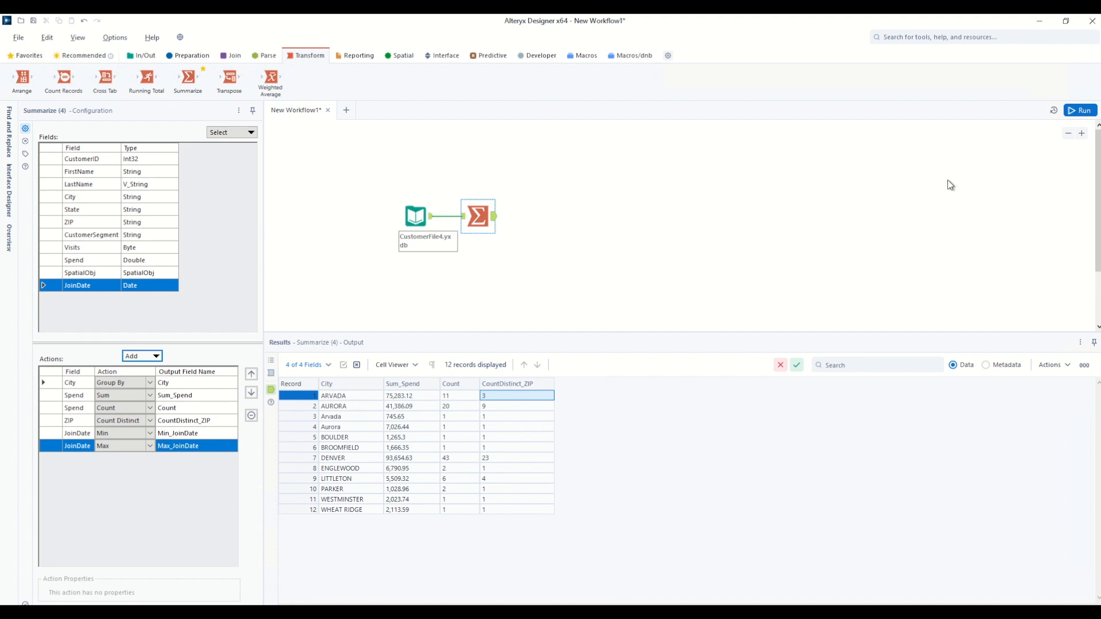
# Step: Run the updated workflow and inspect the Min_JoinDate and Max_JoinDate values for the ARVADA group
pyautogui.click(1083, 110)
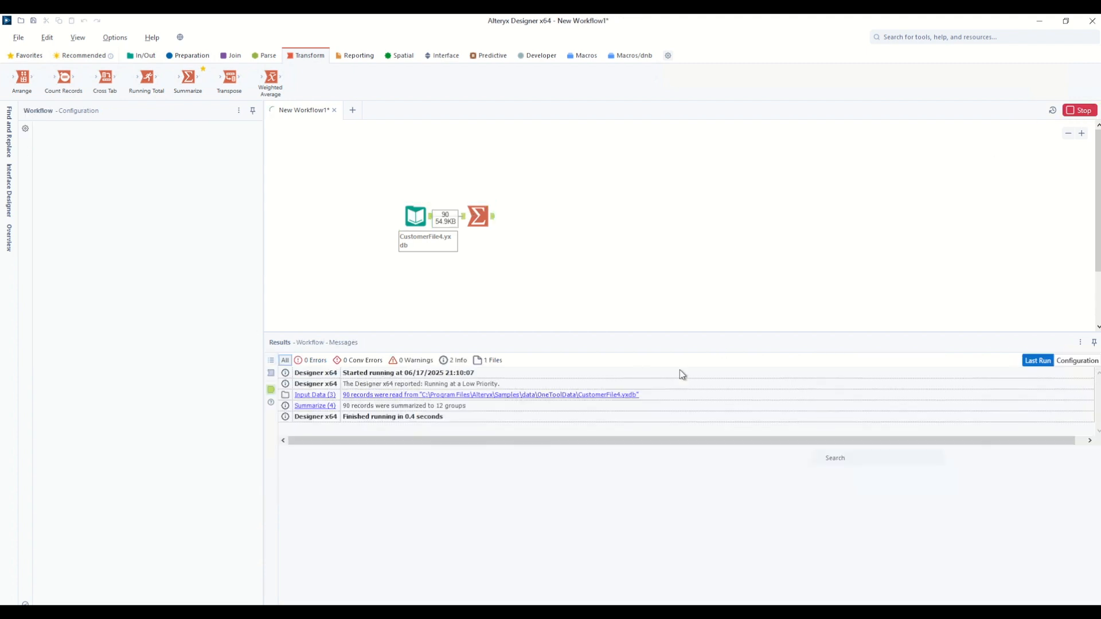
pyautogui.click(580, 396)
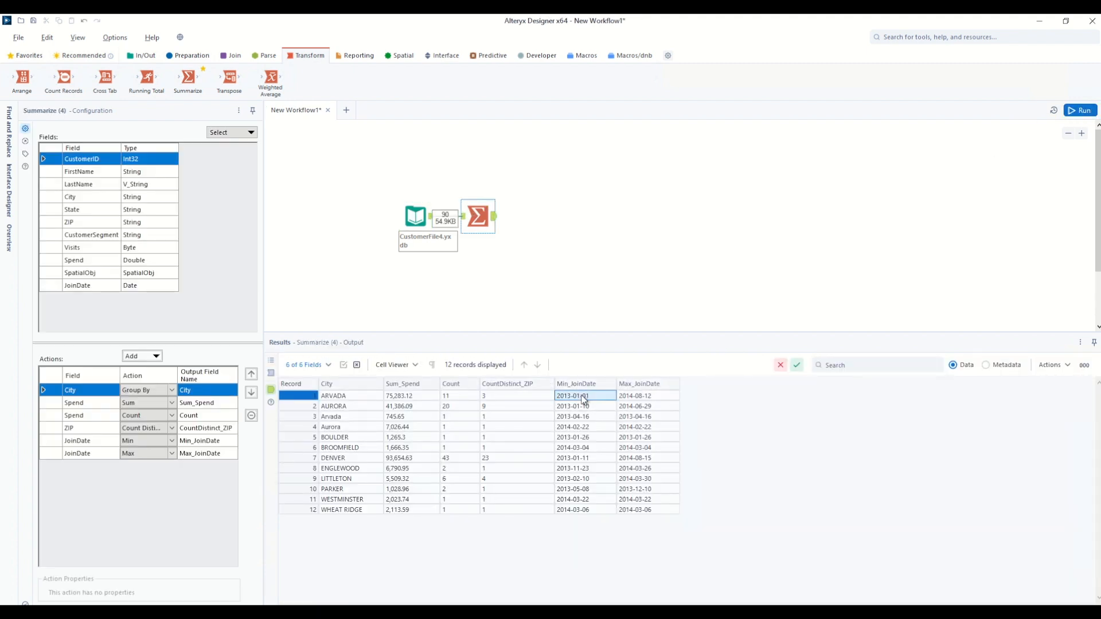
pyautogui.click(628, 398)
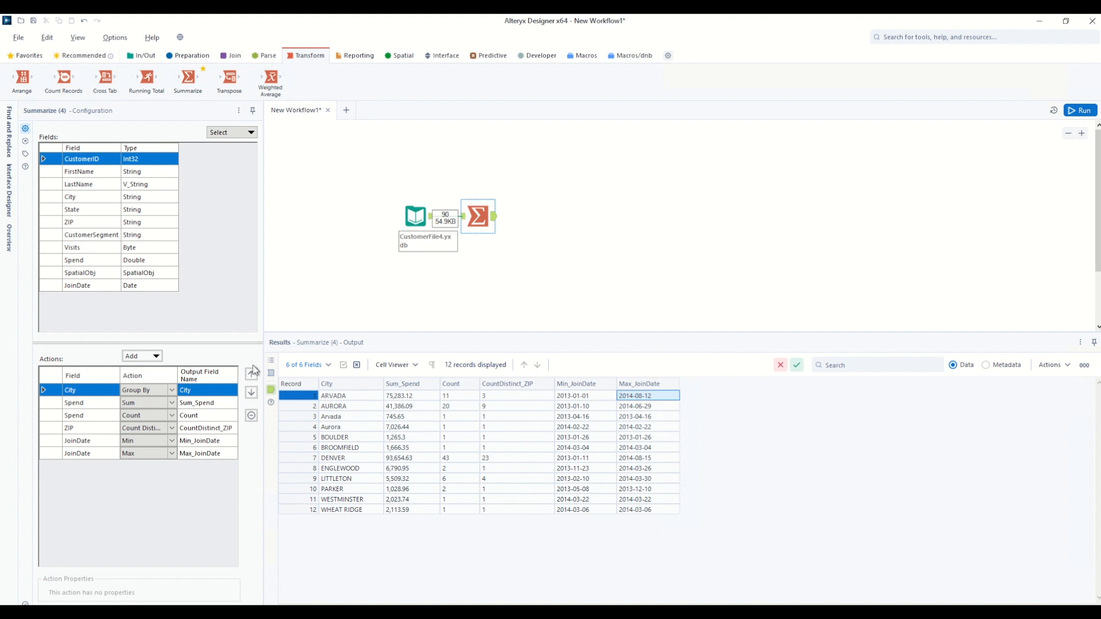
pyautogui.click(156, 356)
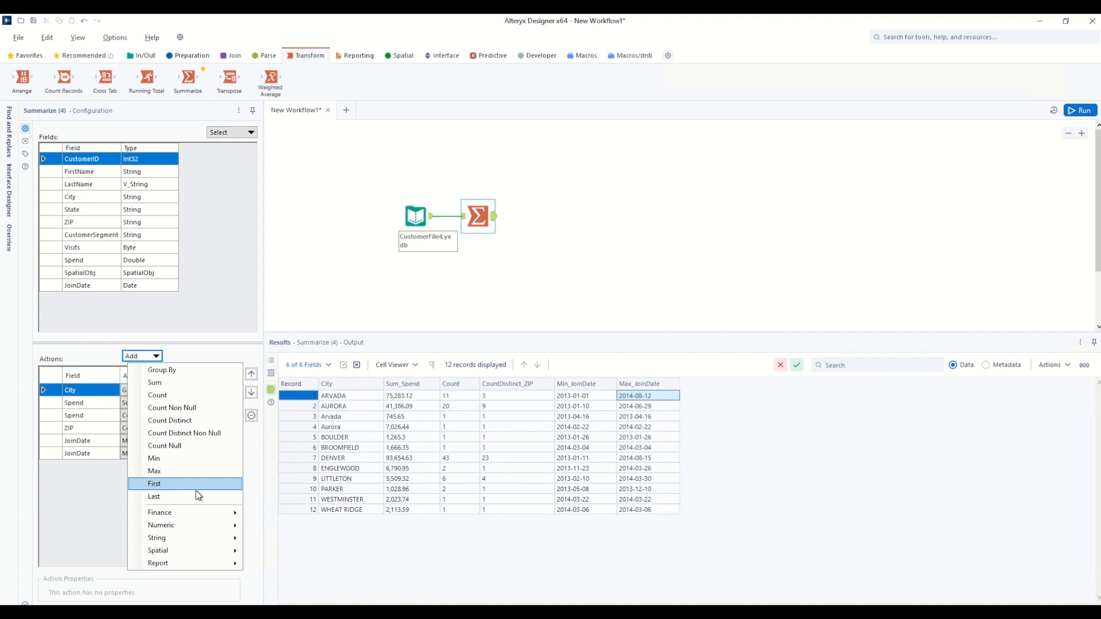
pyautogui.moveTo(225, 516)
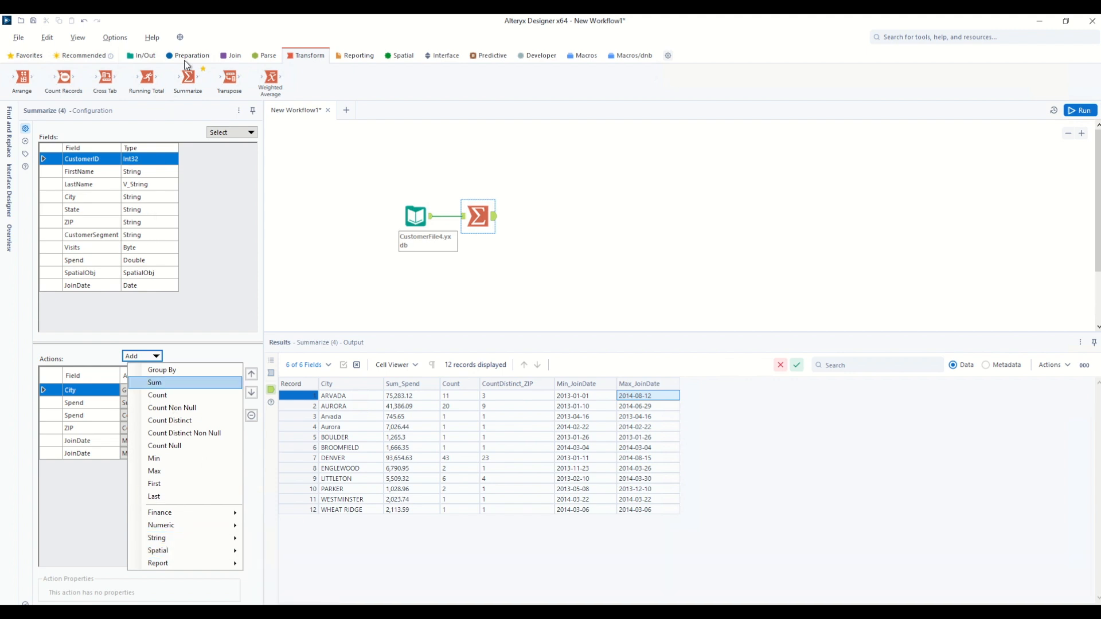
# Step: Connect a second Summarize tool to the first one's output and add a Concatenate action on its City field
pyautogui.click(191, 80)
pyautogui.moveTo(191, 80); pyautogui.dragTo(538, 215)
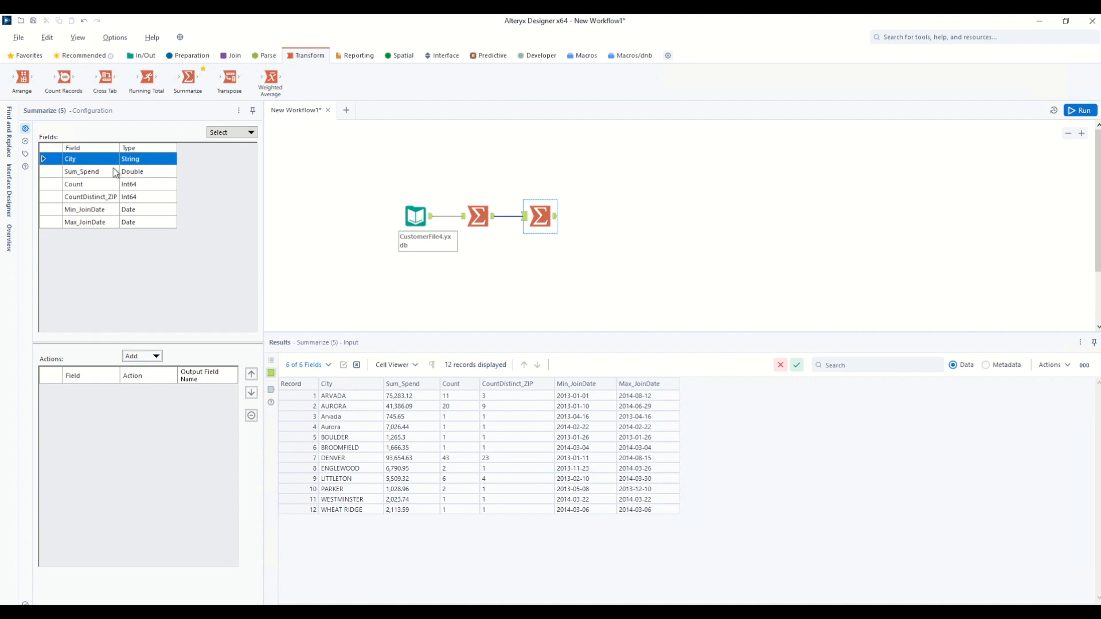
pyautogui.click(152, 358)
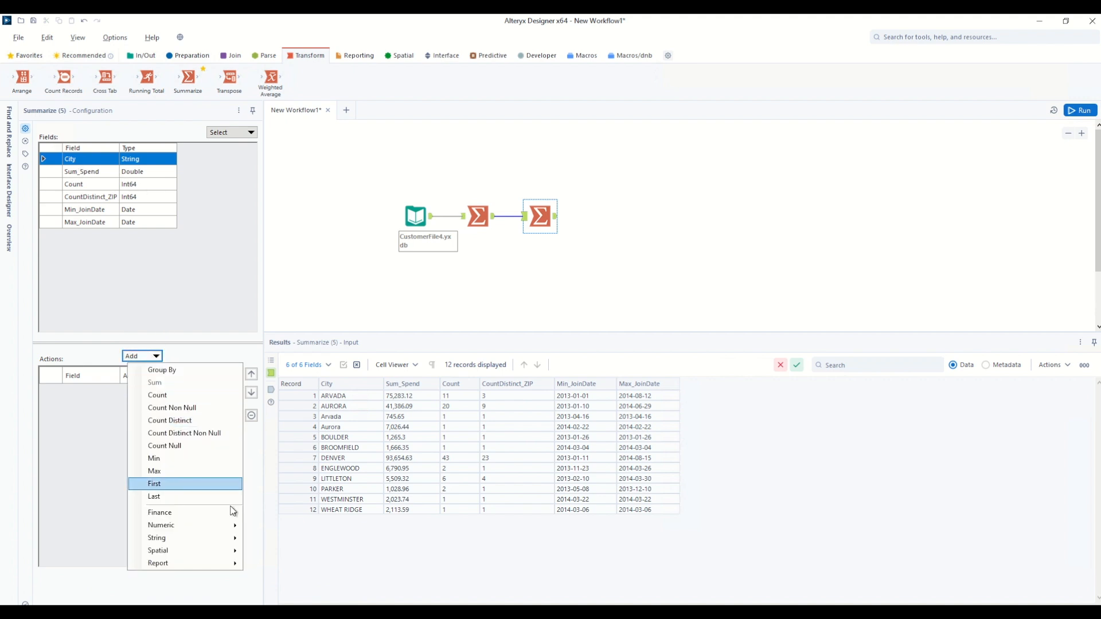
pyautogui.moveTo(229, 540)
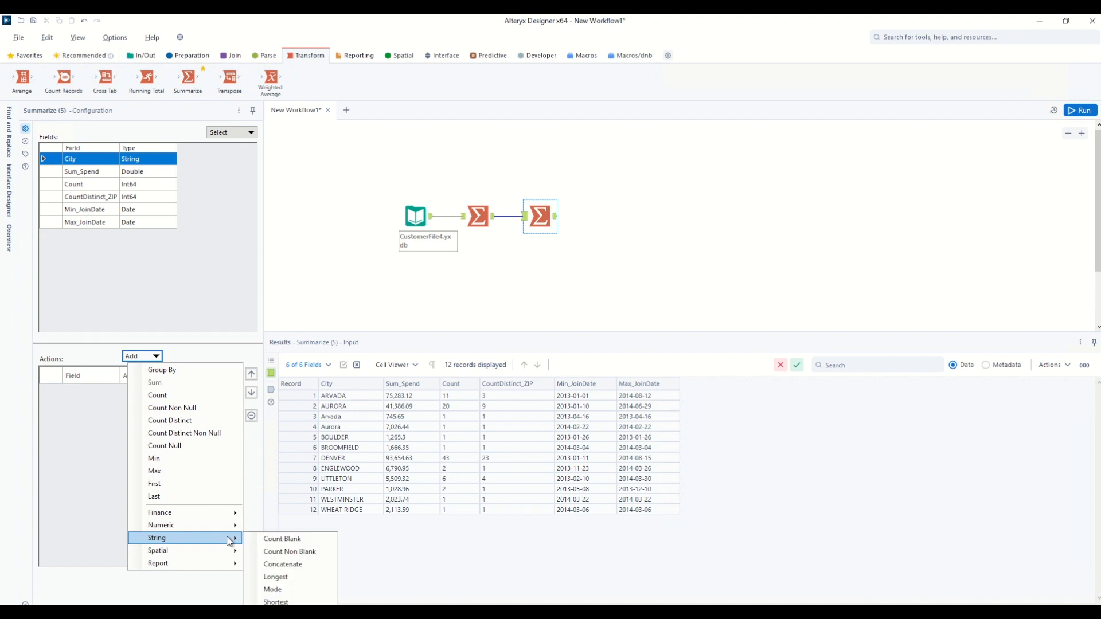
pyautogui.click(292, 565)
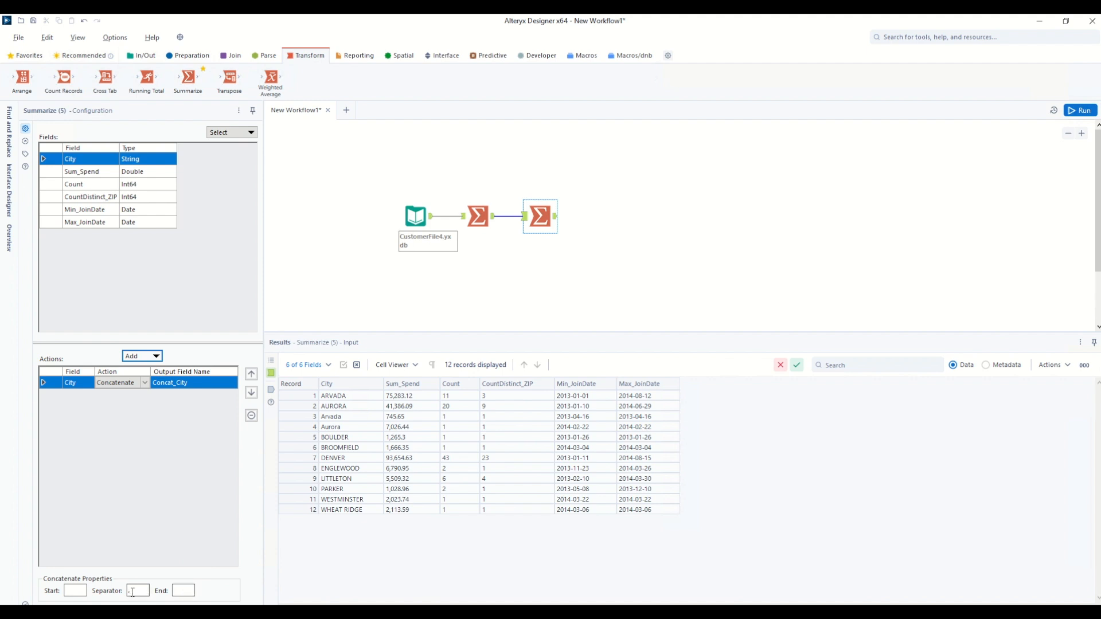
# Step: Set the City concatenation's start and end to a double quote (") and its separator to "," including the quotes
pyautogui.click(78, 590)
pyautogui.write('"')
pyautogui.moveTo(143, 591); pyautogui.dragTo(94, 592)
pyautogui.write('"')
# Step: Run the workflow, show the second Summarize tool's output and widen the Concat_City column to read the full string
pyautogui.click(1083, 112)
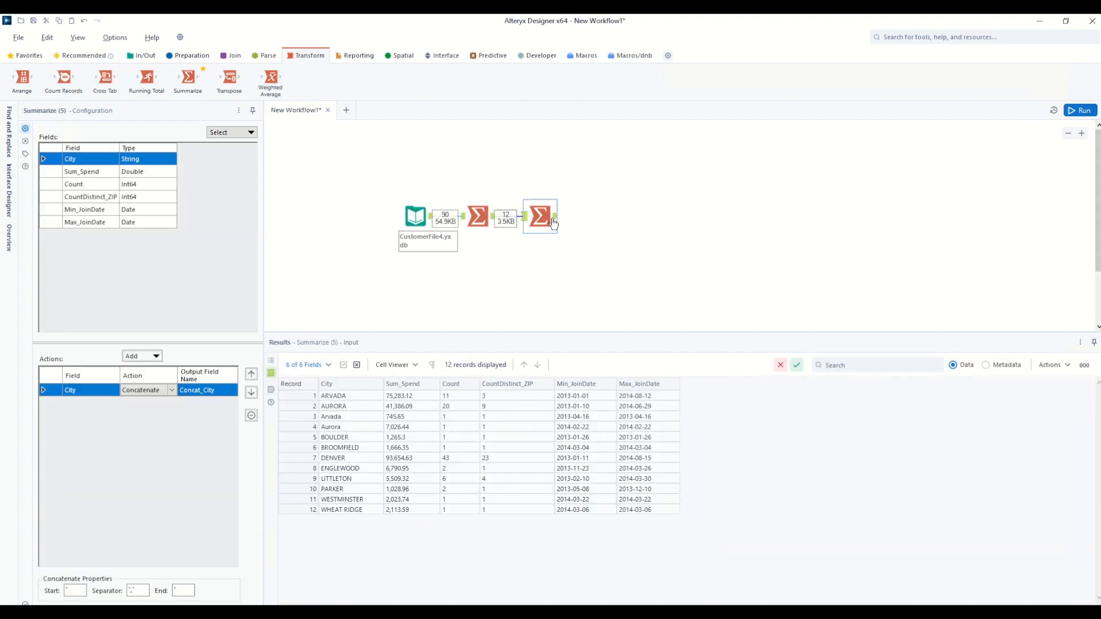
pyautogui.click(555, 217)
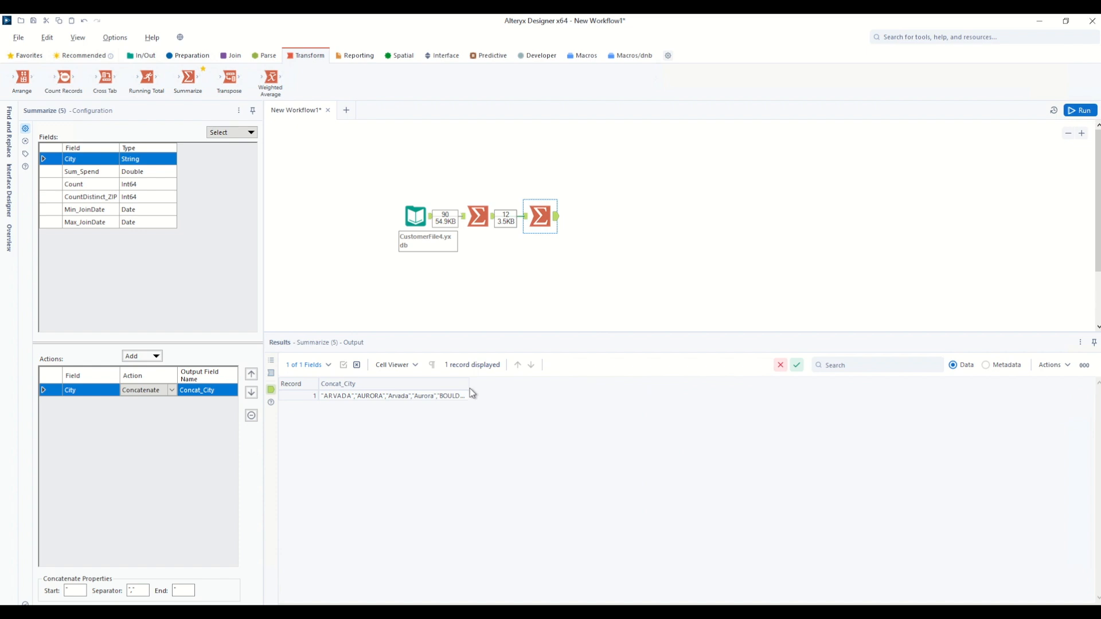
pyautogui.moveTo(468, 384); pyautogui.dragTo(823, 396)
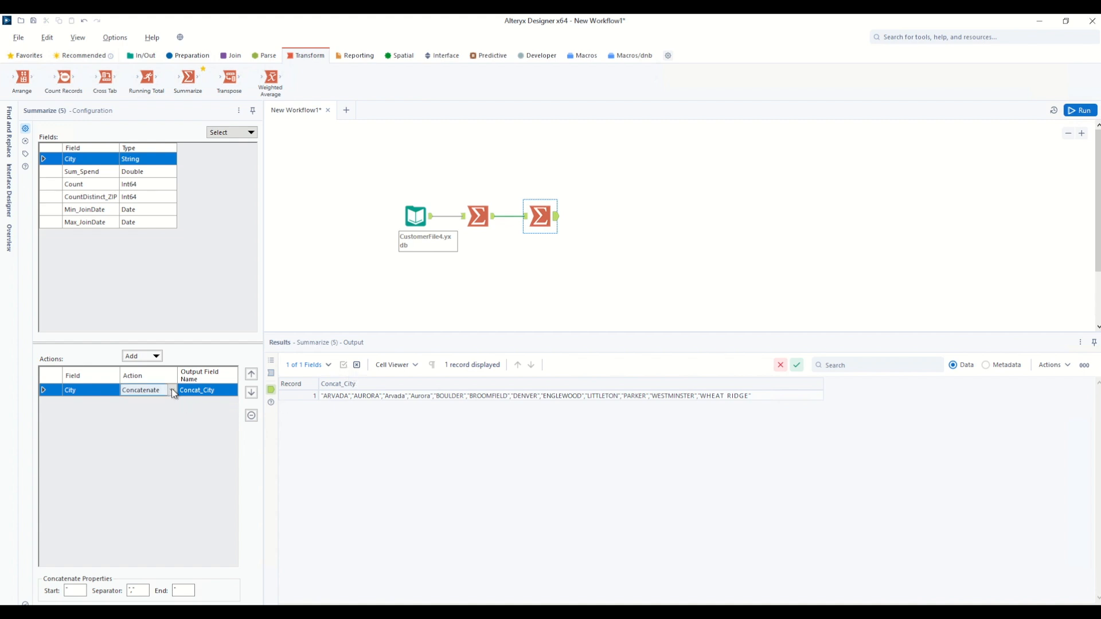
pyautogui.click(156, 355)
pyautogui.moveTo(189, 538)
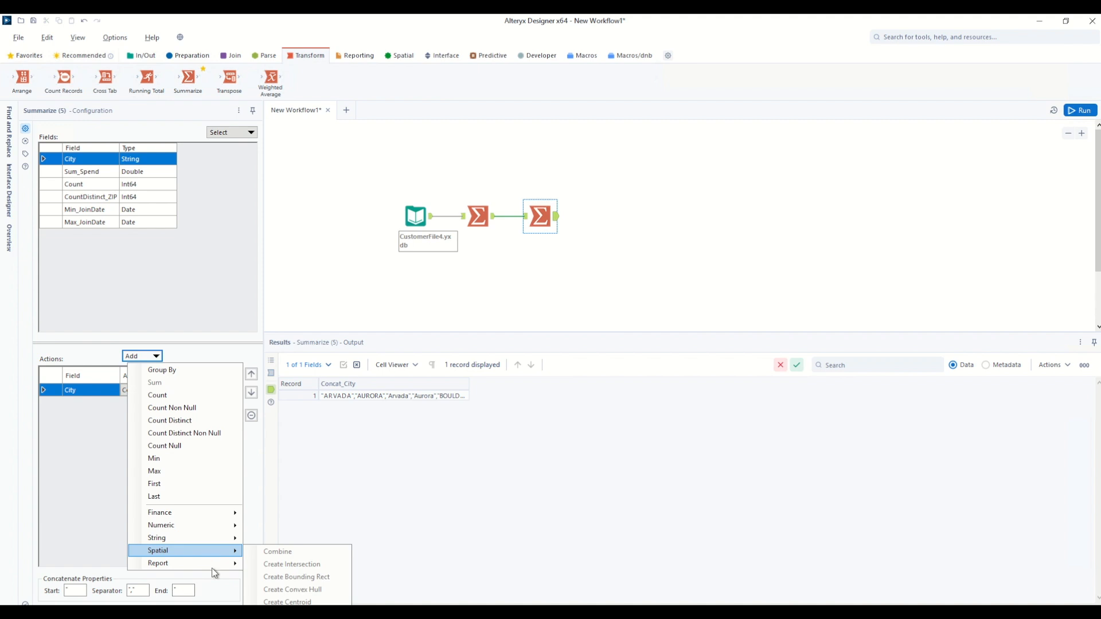
pyautogui.moveTo(212, 570)
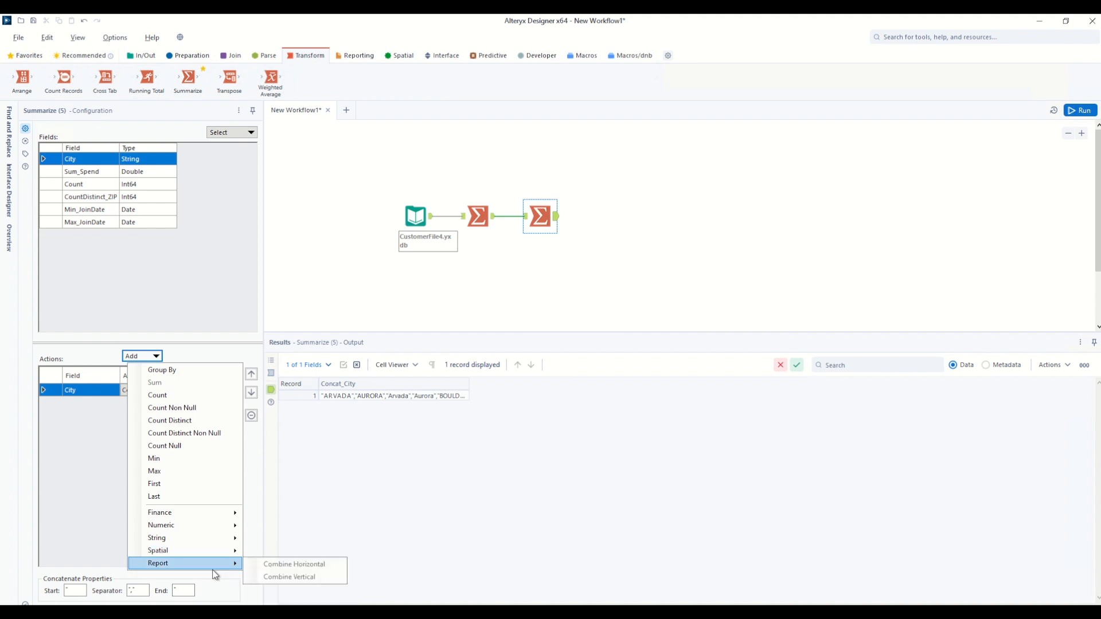